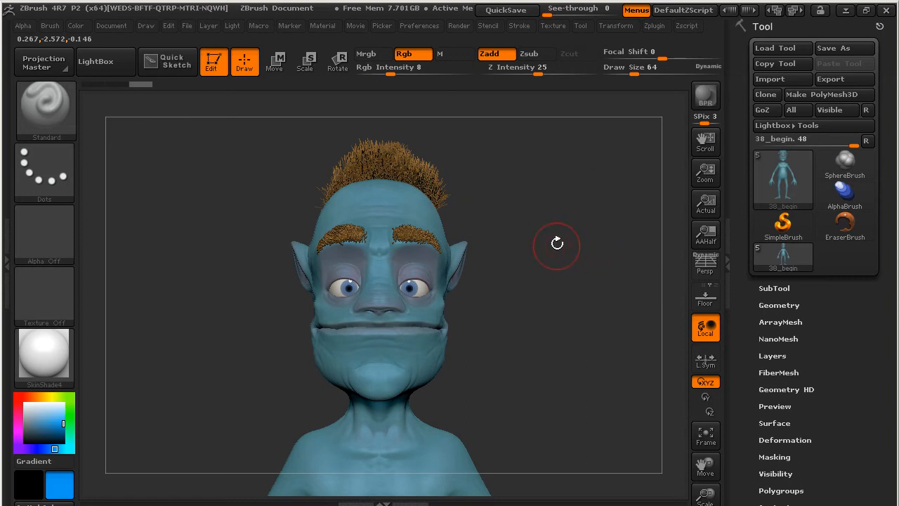
Aim the main light from the upper left of the preview sphere and set its intensity to about 1.12.
{"action": "mouse_move", "coordinate": [560, 326]}
{"action": "left_mouse_down"}
{"action": "mouse_move", "coordinate": [538, 293]}
{"action": "mouse_move", "coordinate": [606, 243]}
{"action": "mouse_move", "coordinate": [582, 276]}
{"action": "mouse_move", "coordinate": [504, 250]}
{"action": "left_mouse_up"}
{"action": "left_click_drag", "start_coordinate": [456, 223], "coordinate": [676, 195]}
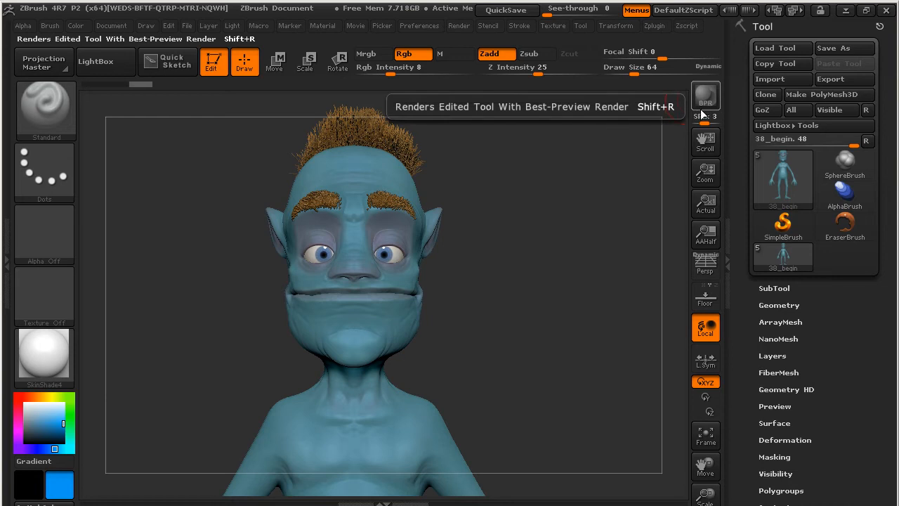
{"action": "left_click", "coordinate": [459, 26]}
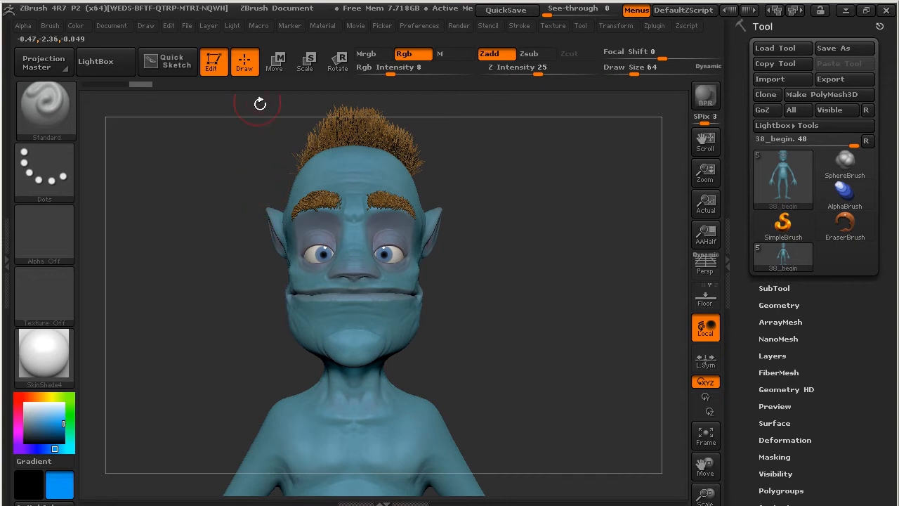
{"action": "left_click", "coordinate": [232, 26]}
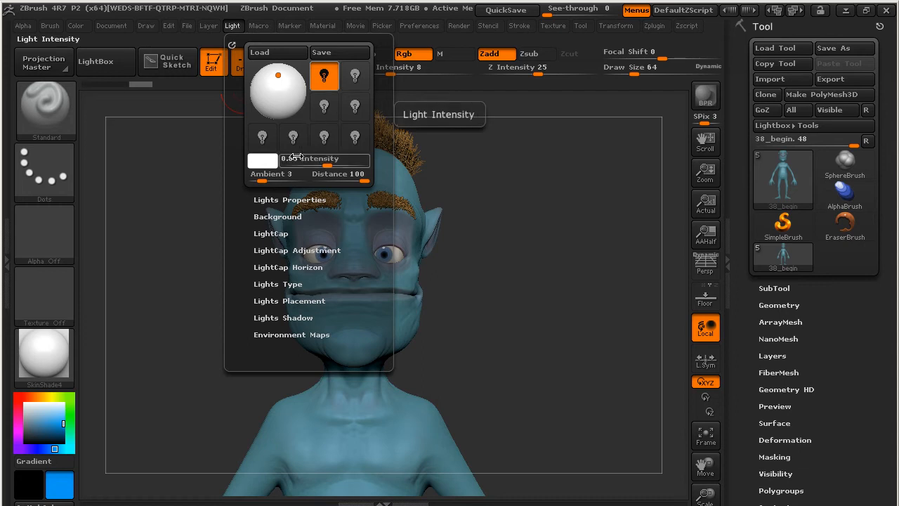
{"action": "left_click_drag", "start_coordinate": [327, 163], "coordinate": [330, 163]}
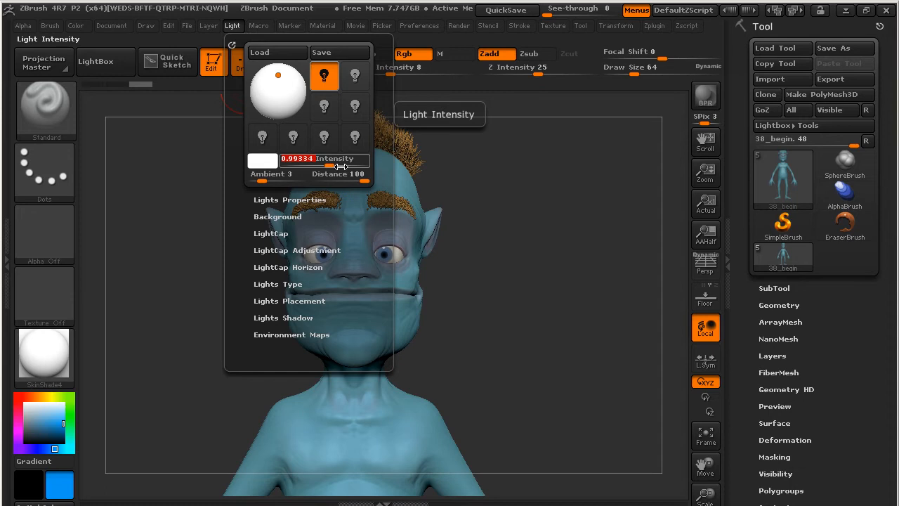
{"action": "left_click_drag", "start_coordinate": [278, 77], "coordinate": [262, 82]}
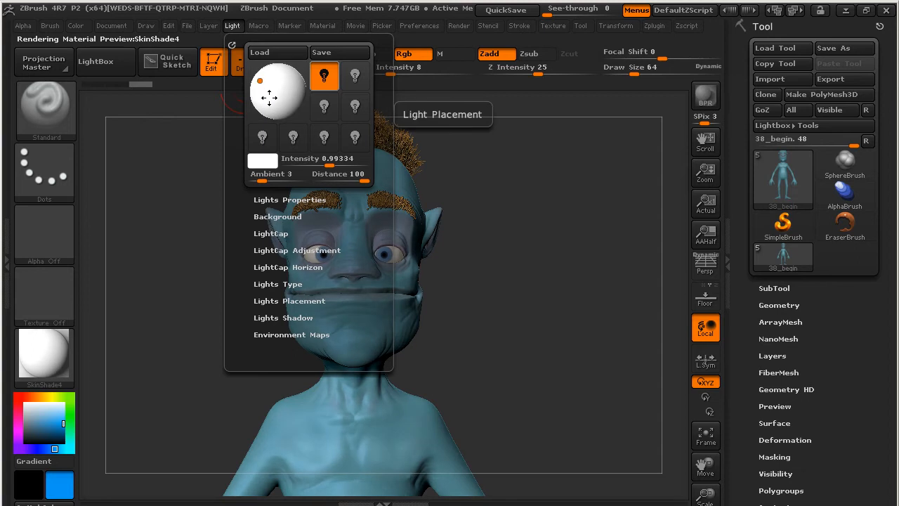
{"action": "left_click_drag", "start_coordinate": [328, 162], "coordinate": [330, 162]}
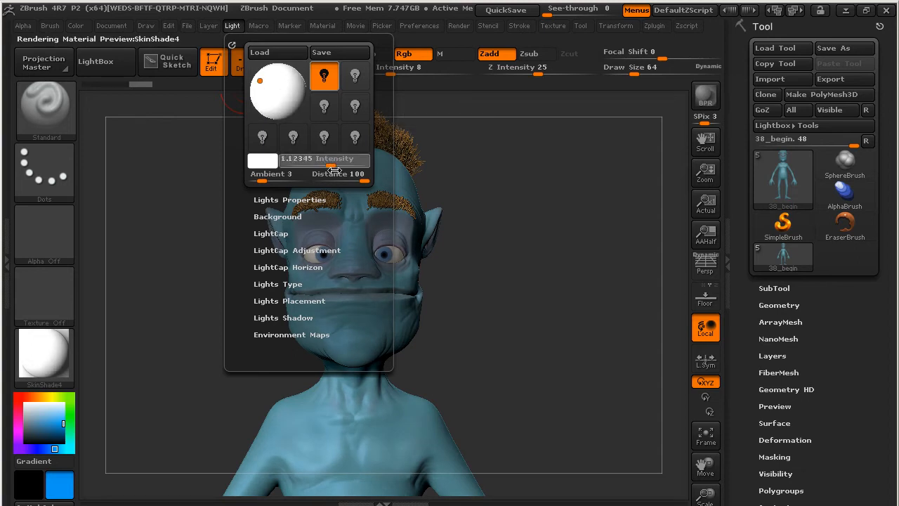
Tint the main light a pale warm yellow.
{"action": "left_click", "coordinate": [267, 162]}
{"action": "left_click", "coordinate": [281, 90]}
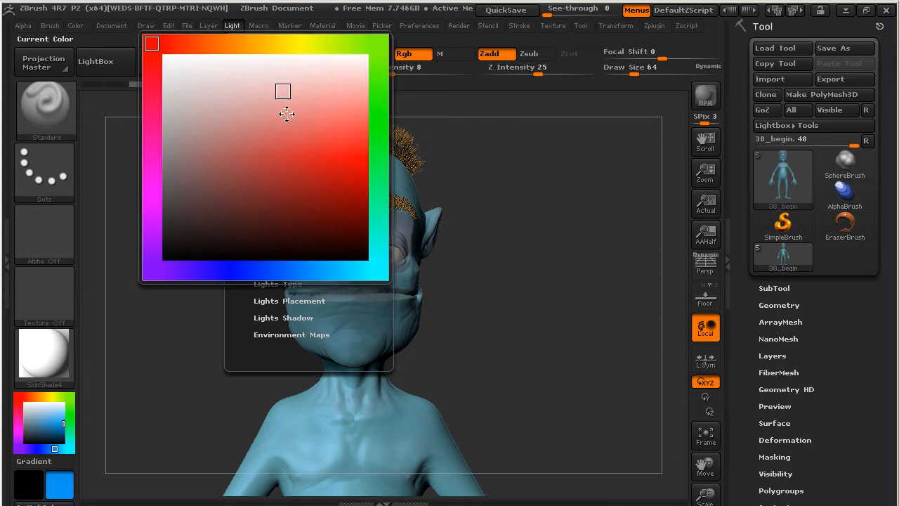
{"action": "left_click", "coordinate": [270, 44]}
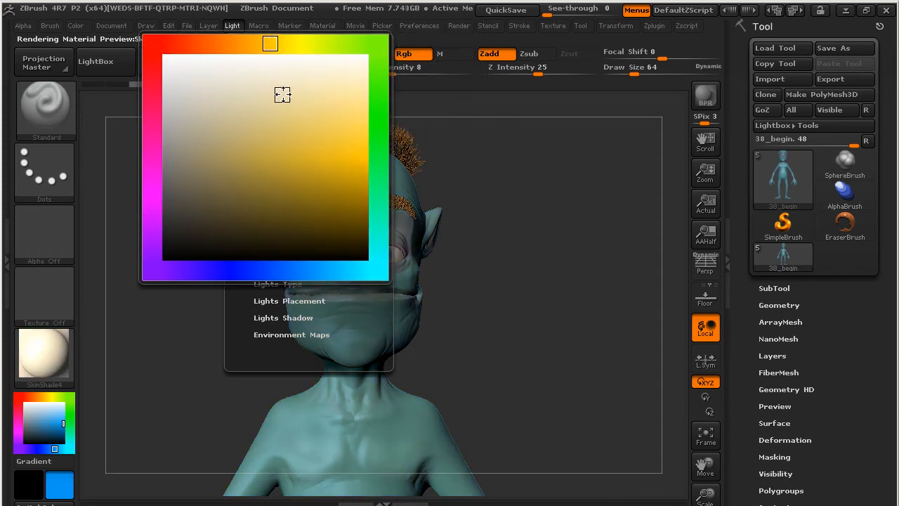
{"action": "left_click", "coordinate": [516, 215]}
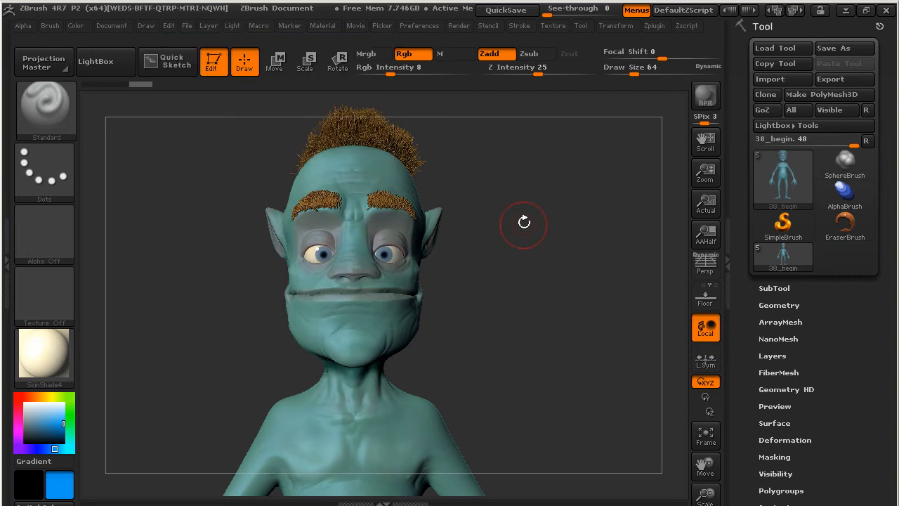
Switch on the second light and place it at the right edge of the preview sphere.
{"action": "left_click", "coordinate": [232, 25]}
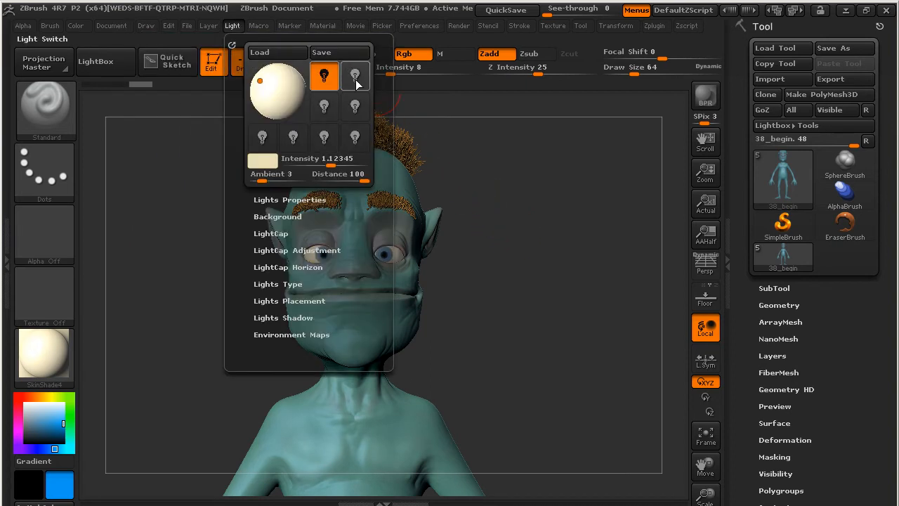
{"action": "left_click", "coordinate": [358, 82]}
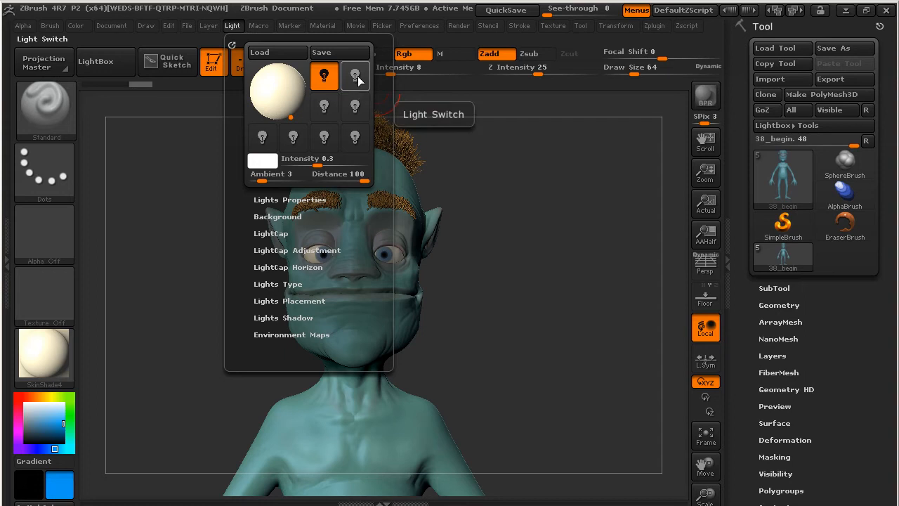
{"action": "left_click", "coordinate": [356, 84]}
{"action": "left_click_drag", "start_coordinate": [290, 115], "coordinate": [300, 86]}
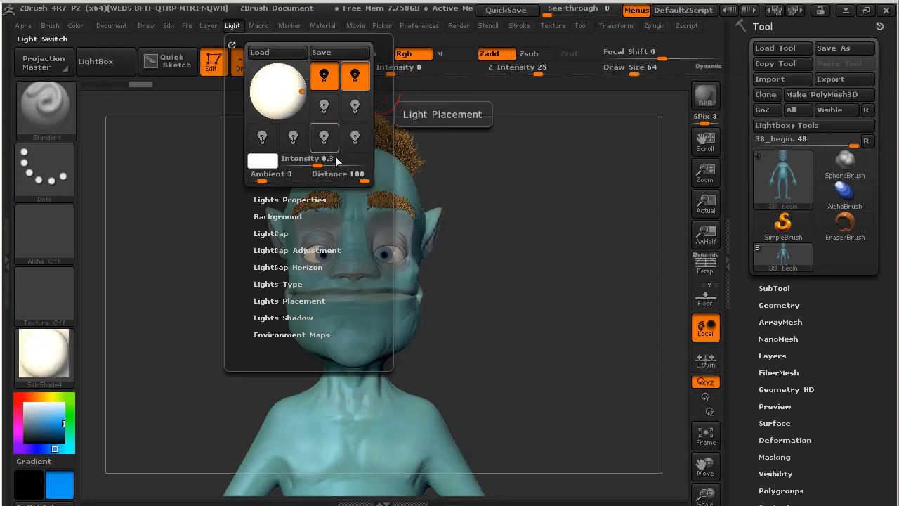
Tint the second light a bright sky blue.
{"action": "left_click", "coordinate": [274, 168]}
{"action": "left_click", "coordinate": [360, 274]}
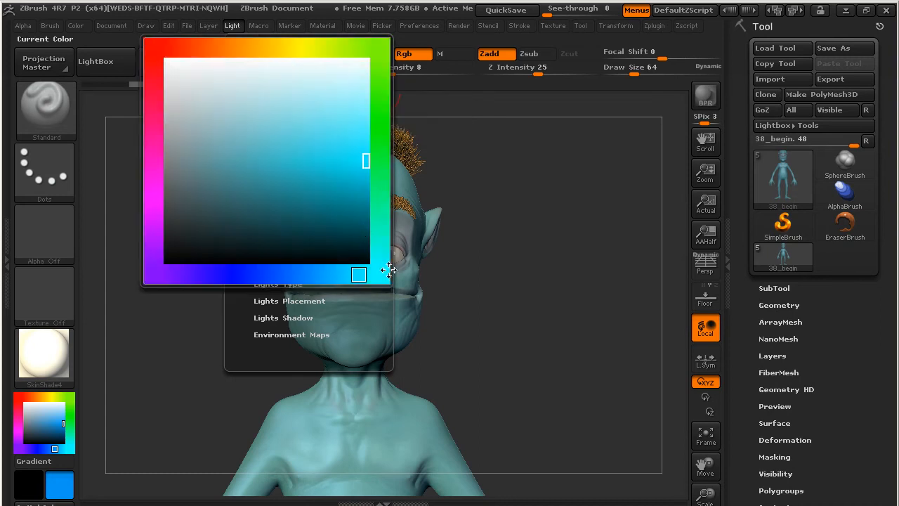
{"action": "left_click", "coordinate": [334, 133]}
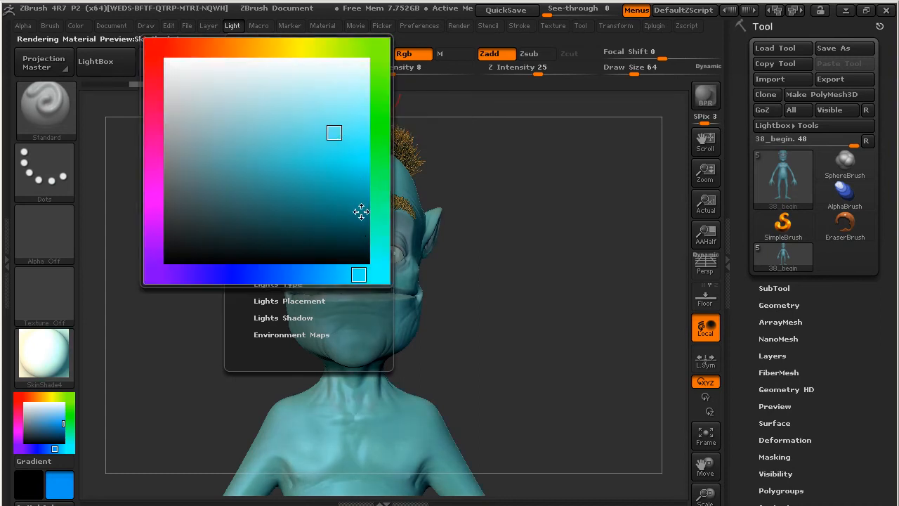
Set the second light's intensity to about 0.265 and shift it slightly lower on the right side of the preview sphere.
{"action": "left_click", "coordinate": [233, 26]}
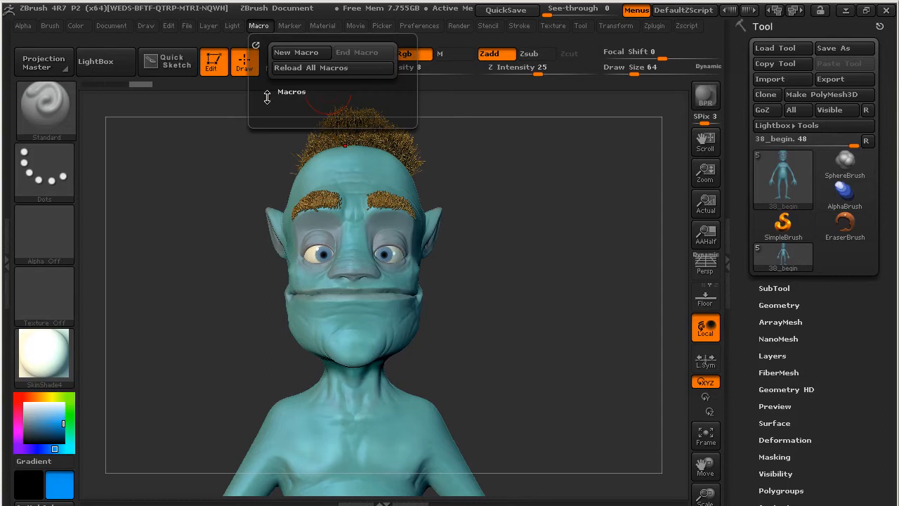
{"action": "left_click_drag", "start_coordinate": [312, 162], "coordinate": [317, 163]}
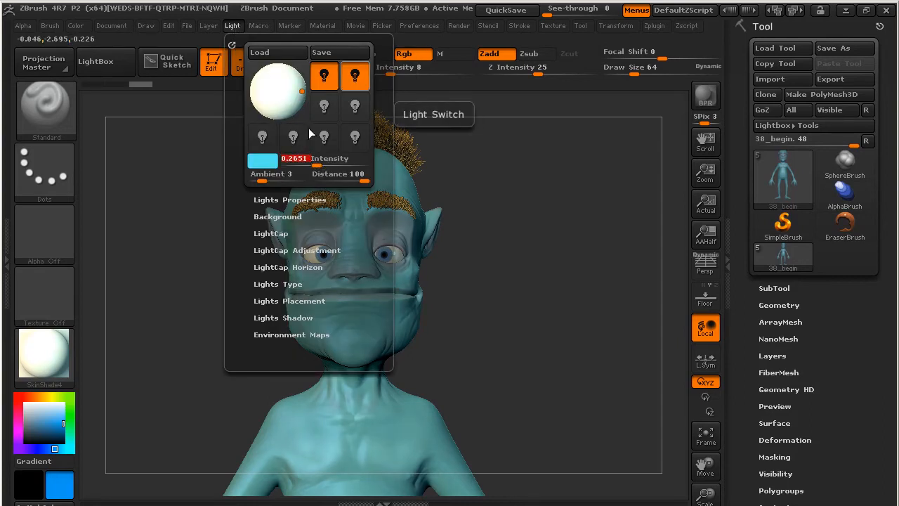
{"action": "left_click", "coordinate": [300, 96]}
{"action": "left_click_drag", "start_coordinate": [299, 99], "coordinate": [294, 103]}
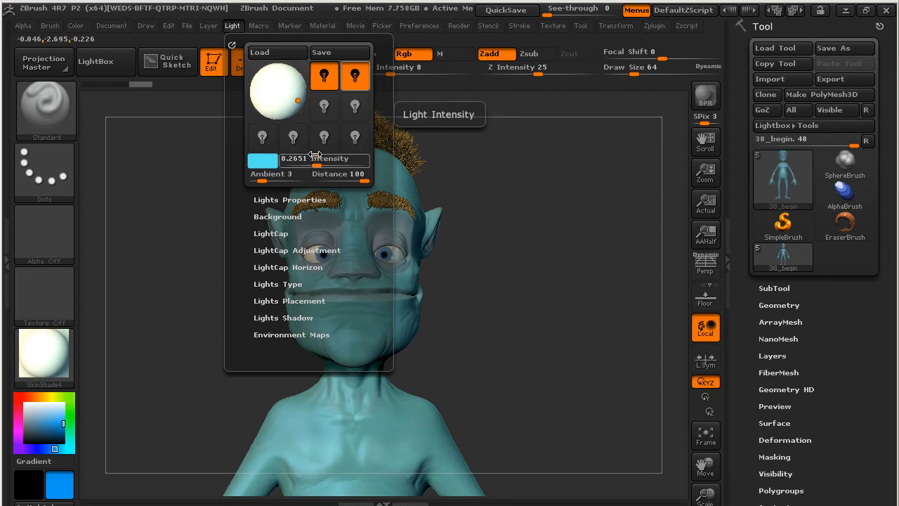
Look through the second light's properties, type, placement and shadow settings, trying its Shadow option on and off.
{"action": "left_click", "coordinate": [309, 201]}
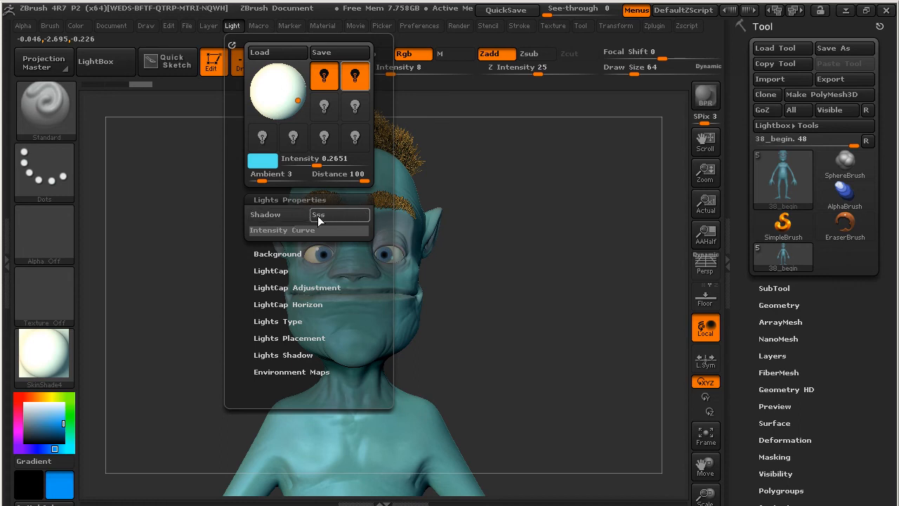
{"action": "left_click", "coordinate": [294, 220]}
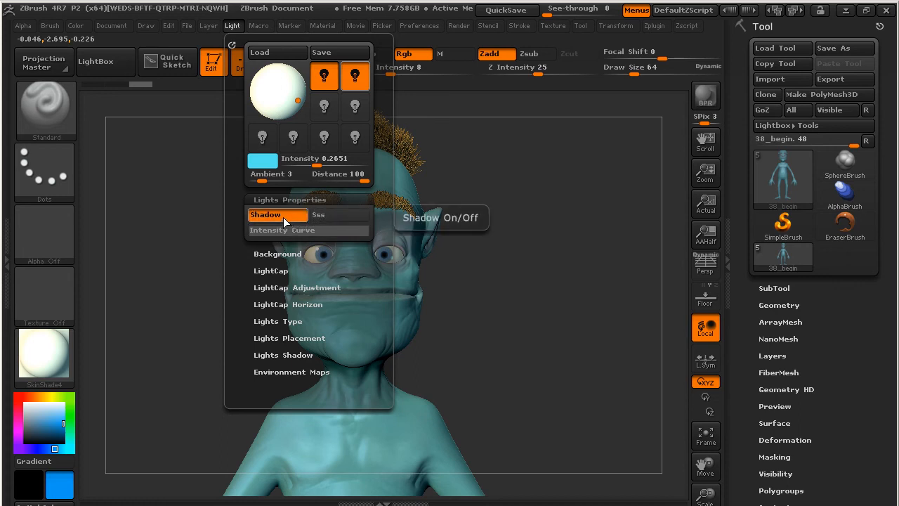
{"action": "left_click", "coordinate": [281, 218]}
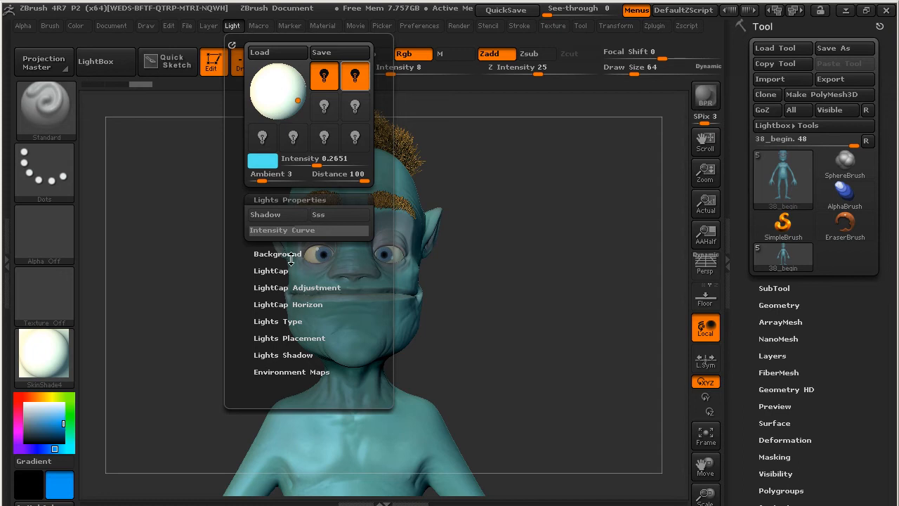
{"action": "left_click", "coordinate": [297, 321]}
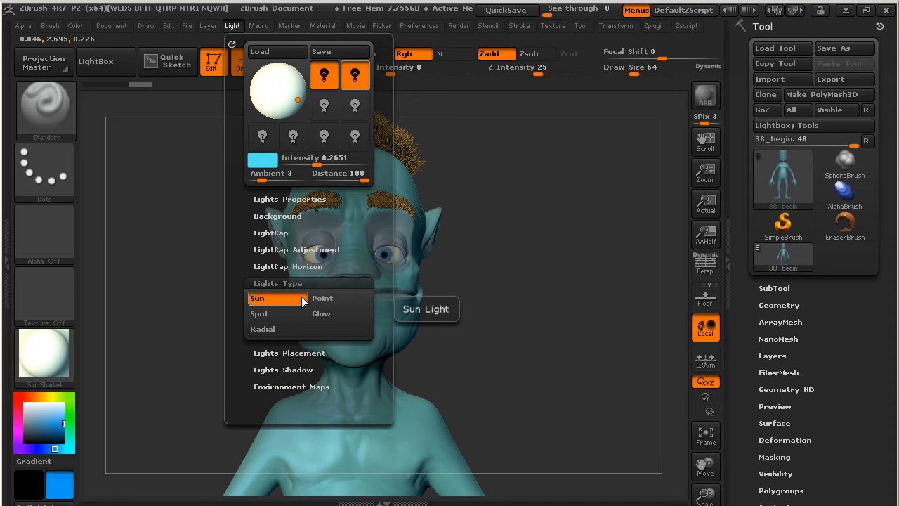
{"action": "left_click", "coordinate": [293, 282]}
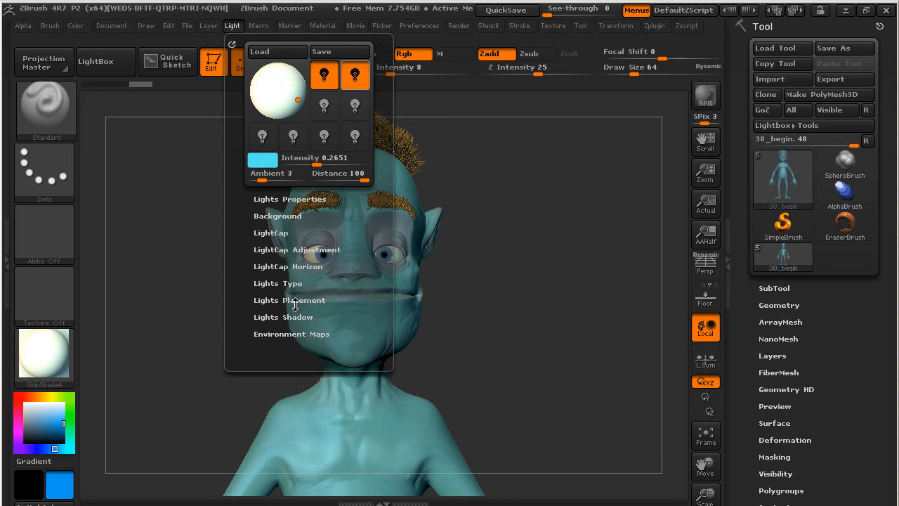
{"action": "left_click", "coordinate": [291, 299]}
{"action": "left_click", "coordinate": [291, 263]}
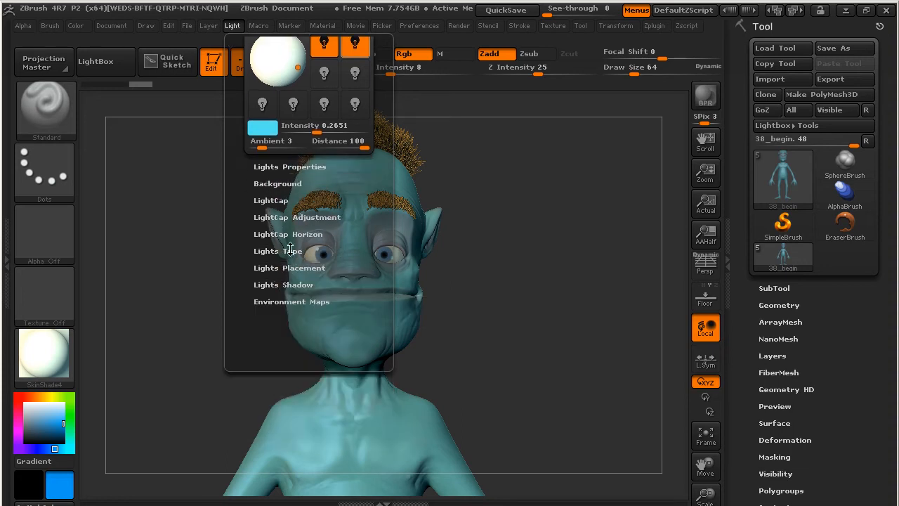
{"action": "left_click", "coordinate": [292, 288]}
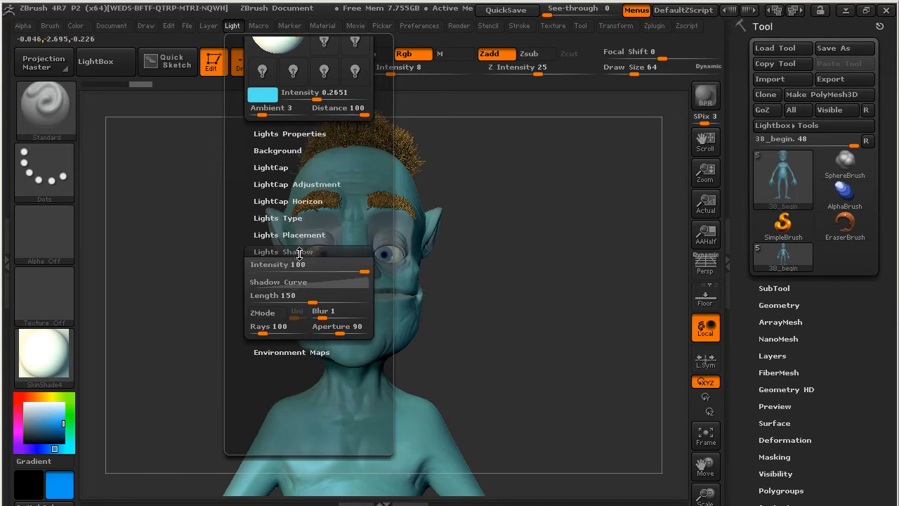
{"action": "left_click", "coordinate": [292, 252]}
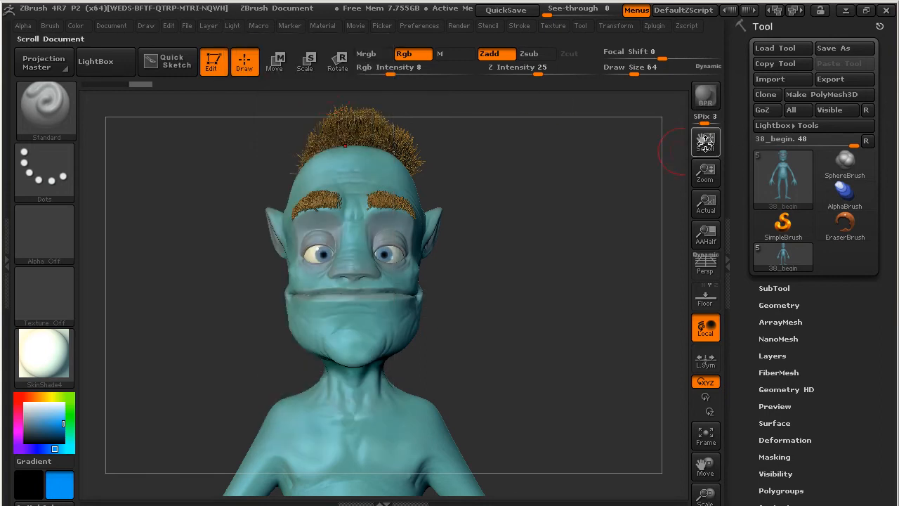
Render the character with BPR and switch off the blue second light.
{"action": "left_click", "coordinate": [711, 95]}
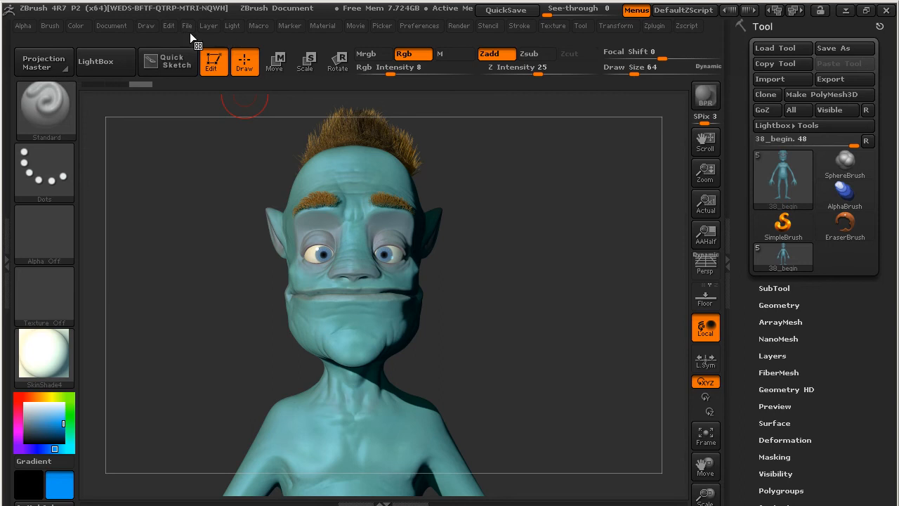
{"action": "left_click", "coordinate": [232, 26]}
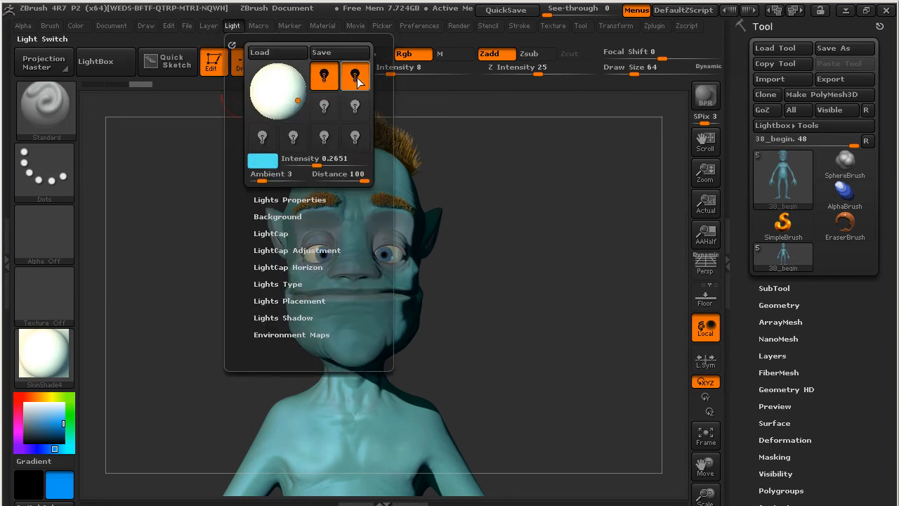
{"action": "left_click_drag", "start_coordinate": [316, 167], "coordinate": [321, 164]}
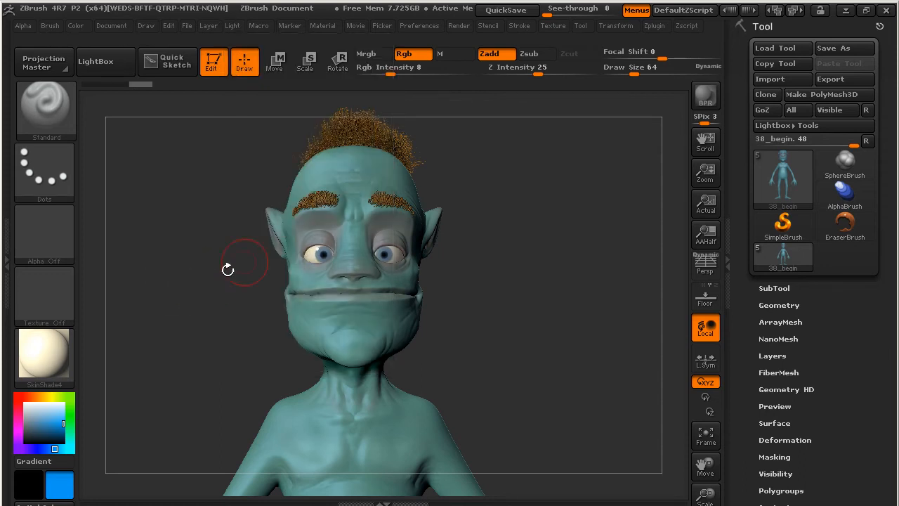
Show the Material palette and set SkinShade4's wax strength to 83, dismissing the wax note.
{"action": "left_click", "coordinate": [10, 251]}
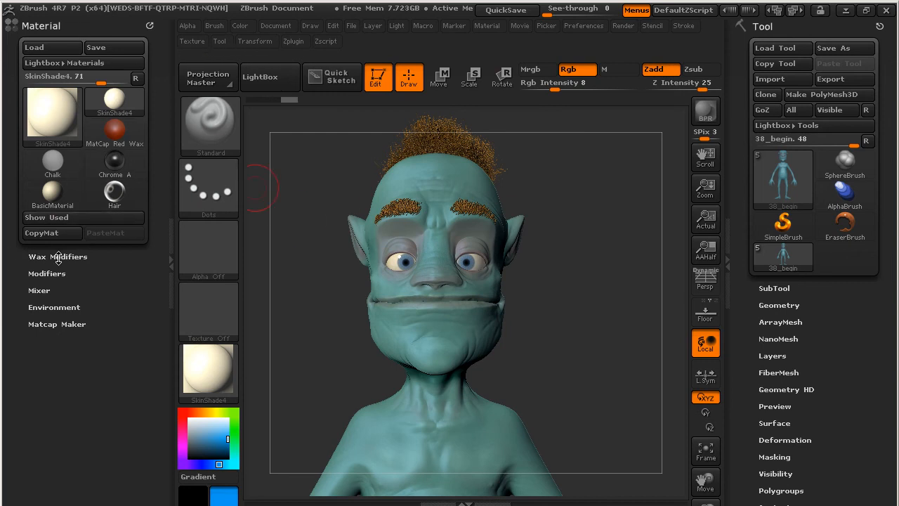
{"action": "left_click", "coordinate": [57, 256]}
{"action": "left_click_drag", "start_coordinate": [64, 272], "coordinate": [102, 273]}
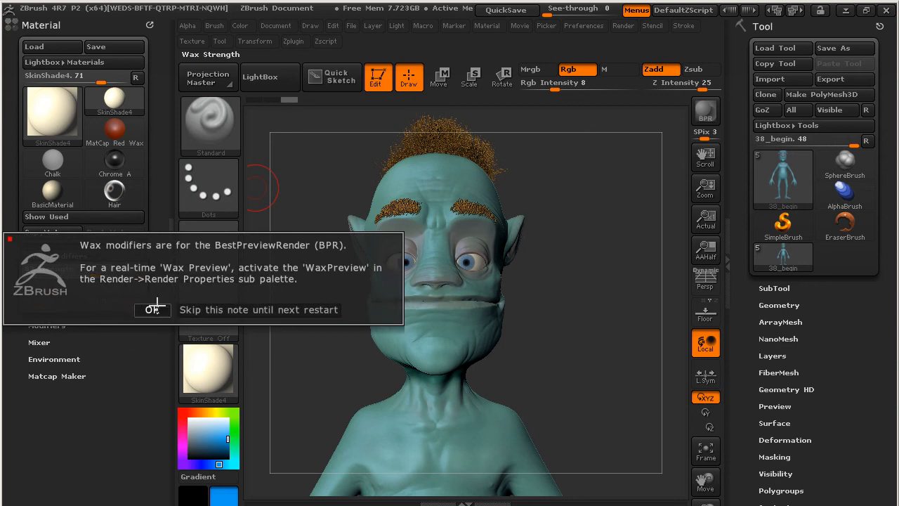
{"action": "left_click", "coordinate": [152, 309]}
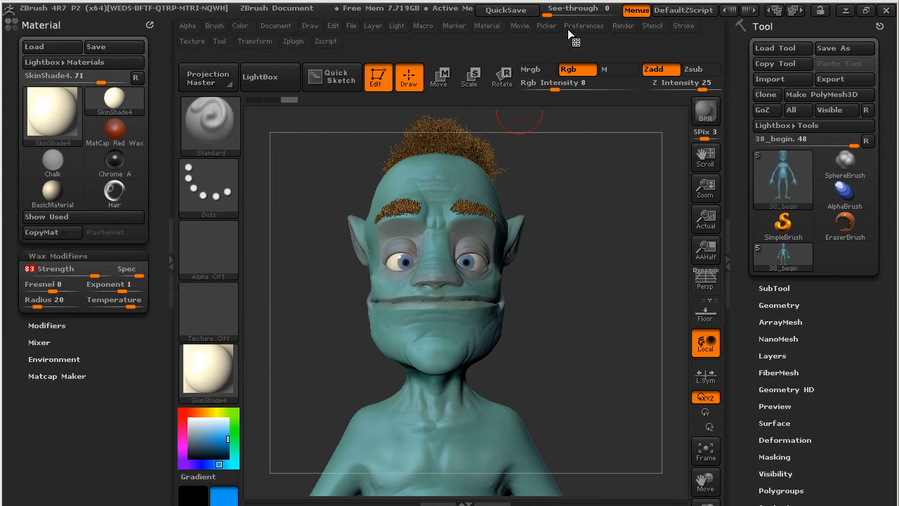
Enable the real-time WaxPreview in the render properties.
{"action": "left_click", "coordinate": [623, 26]}
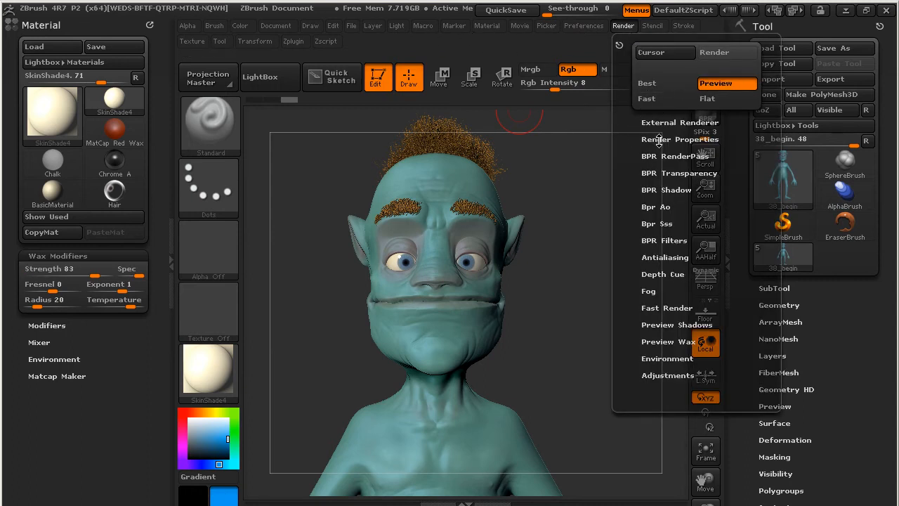
{"action": "left_click", "coordinate": [656, 140]}
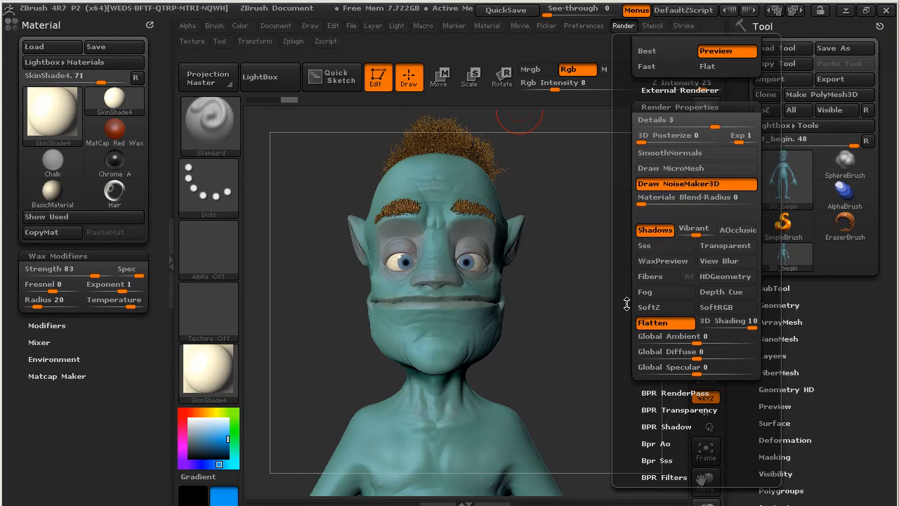
Set SkinShade4's wax strength to 70 and render the character with BPR.
{"action": "mouse_move", "coordinate": [93, 274]}
{"action": "left_mouse_down"}
{"action": "mouse_move", "coordinate": [36, 269]}
{"action": "mouse_move", "coordinate": [86, 270]}
{"action": "left_mouse_up"}
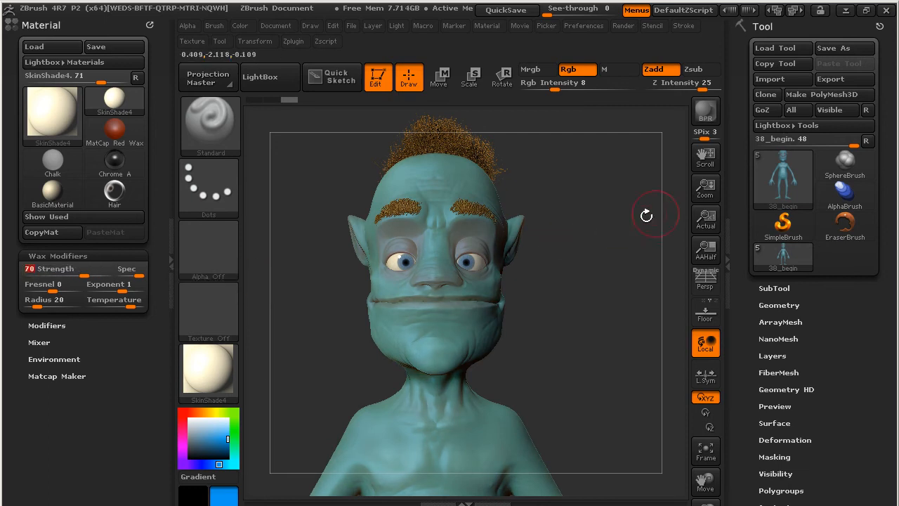
{"action": "key", "text": "shift+r"}
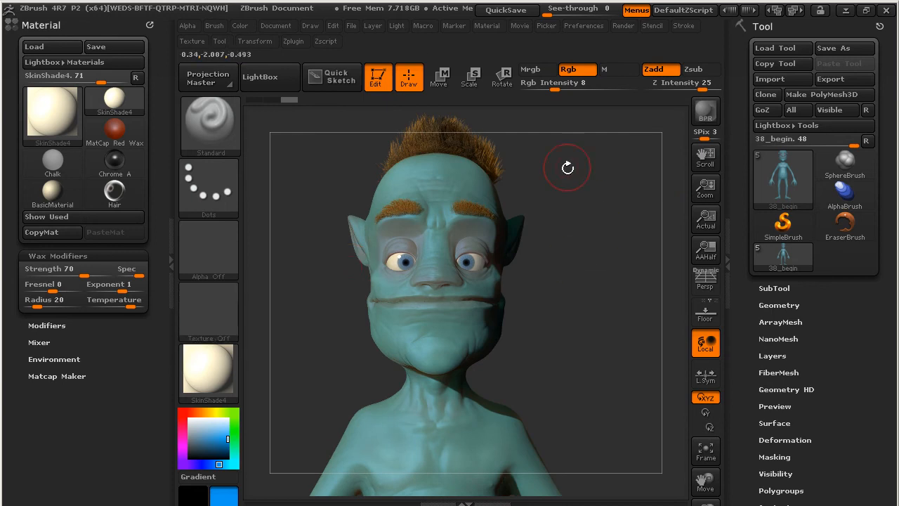
Hide the tray holding the material palette and examine the render properties and BPR settings.
{"action": "left_click_drag", "start_coordinate": [596, 286], "coordinate": [558, 261], "text": "alt"}
{"action": "left_click", "coordinate": [166, 267]}
{"action": "left_click", "coordinate": [459, 25]}
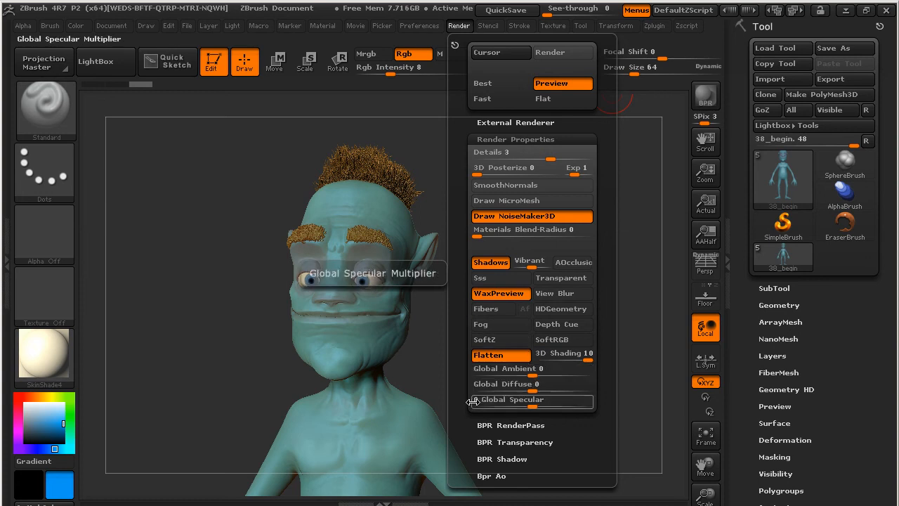
{"action": "scroll", "coordinate": [485, 394], "scroll_direction": "down", "scroll_amount": 3}
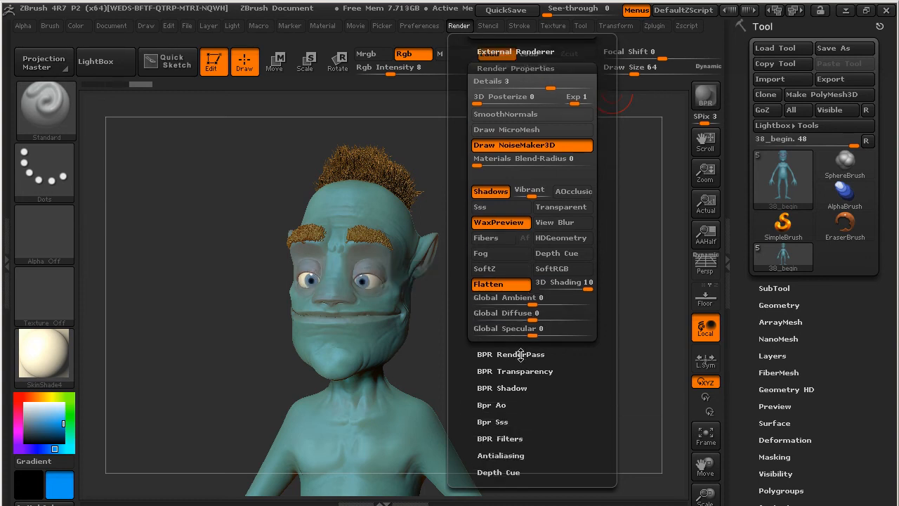
{"action": "scroll", "coordinate": [515, 360], "scroll_direction": "down", "scroll_amount": 1}
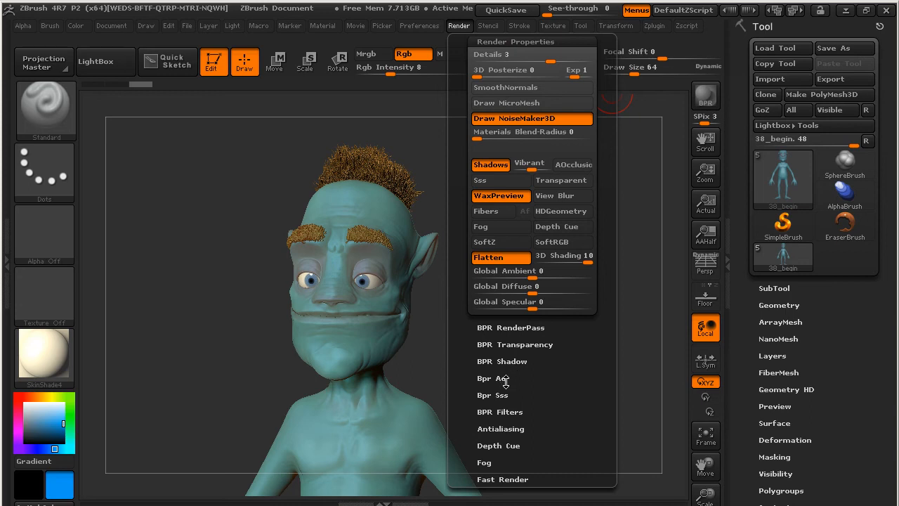
{"action": "scroll", "coordinate": [469, 379], "scroll_direction": "up", "scroll_amount": 4}
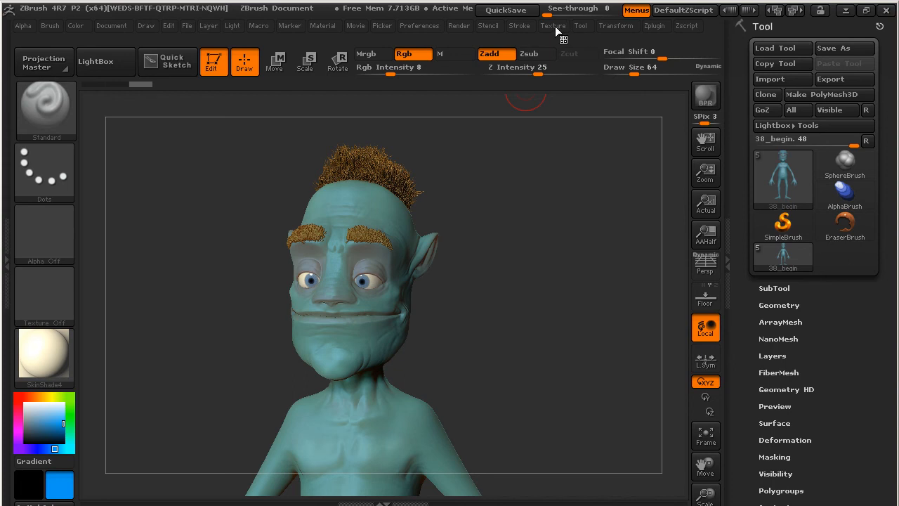
Turn the character so its opposite ear shows and render it with BPR.
{"action": "left_click", "coordinate": [458, 25]}
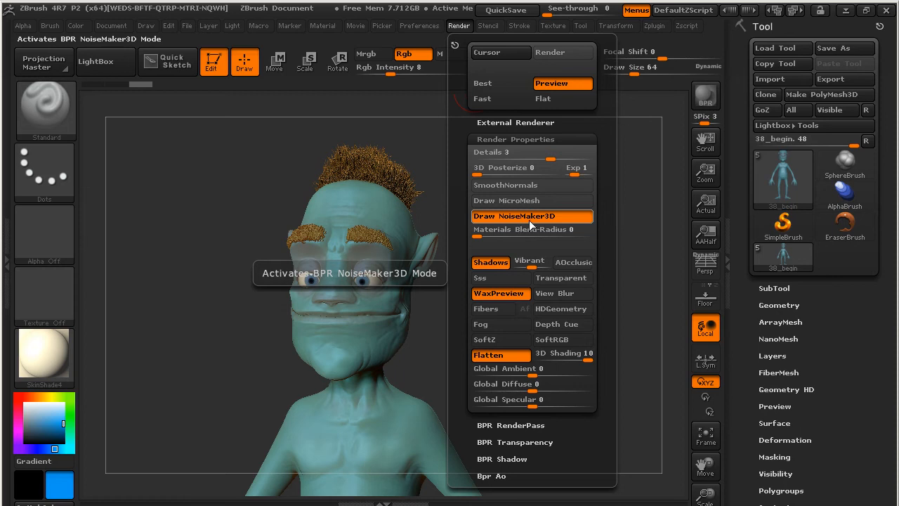
{"action": "left_click_drag", "start_coordinate": [488, 227], "coordinate": [618, 260]}
{"action": "left_click", "coordinate": [705, 95]}
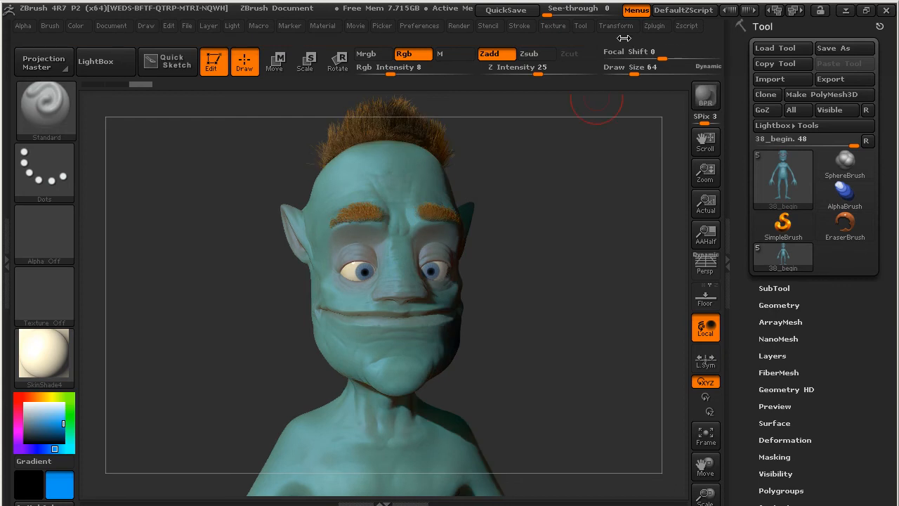
Enable the first BPR filter, F1, on the rendered character.
{"action": "left_click", "coordinate": [459, 26]}
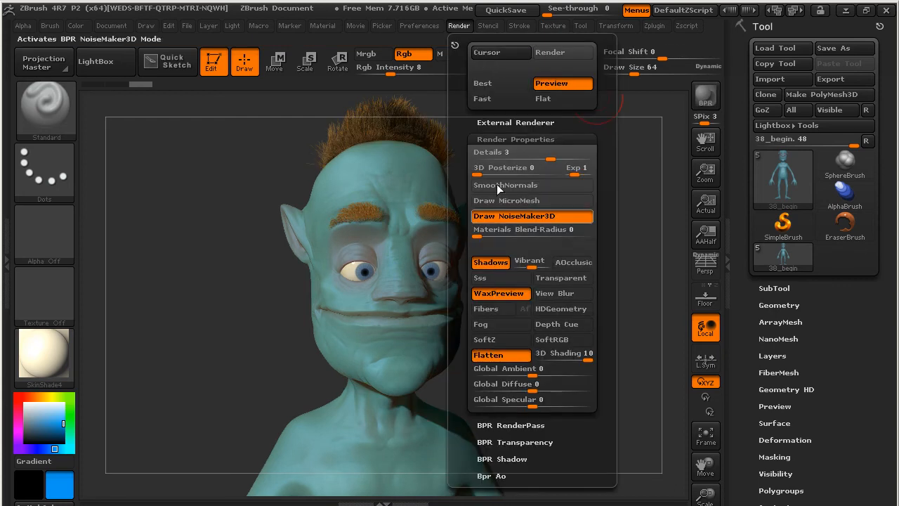
{"action": "scroll", "coordinate": [471, 294], "scroll_direction": "down", "scroll_amount": 5}
{"action": "left_click", "coordinate": [519, 345]}
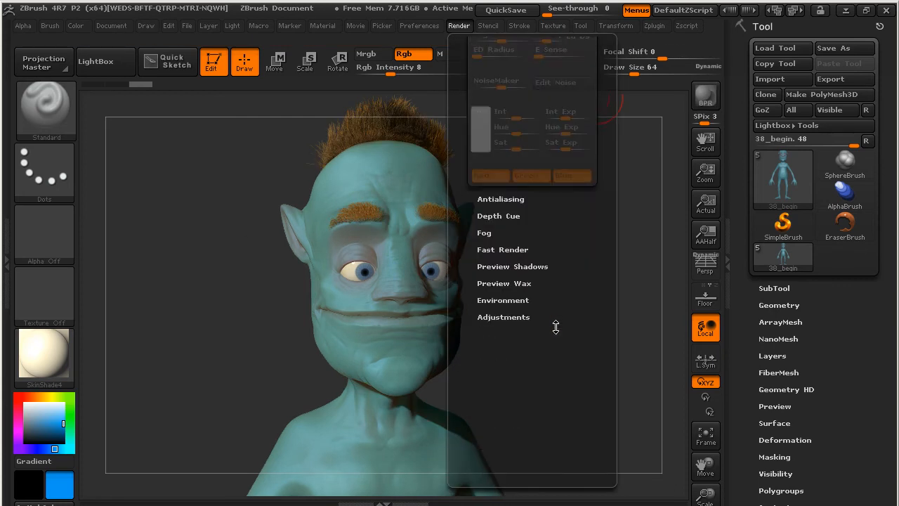
{"action": "scroll", "coordinate": [578, 372], "scroll_direction": "down", "scroll_amount": 5}
{"action": "scroll", "coordinate": [579, 372], "scroll_direction": "up", "scroll_amount": 3}
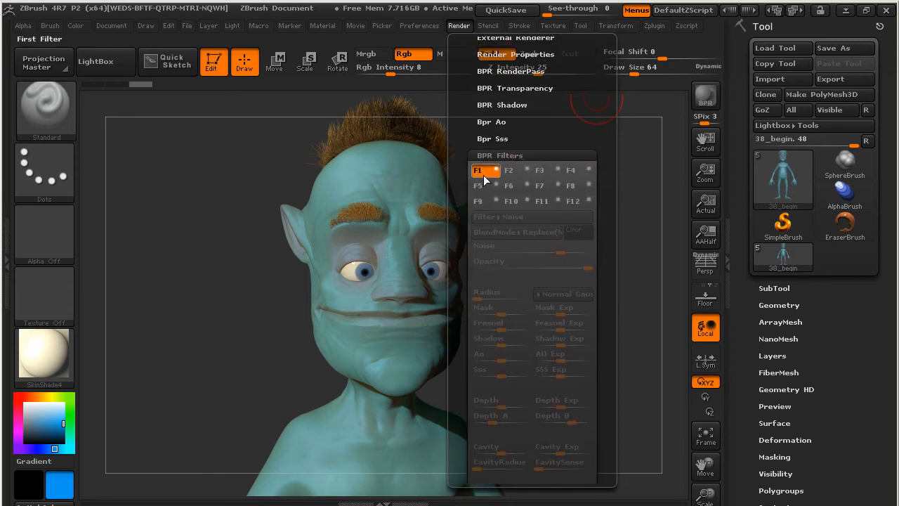
{"action": "left_click", "coordinate": [495, 171]}
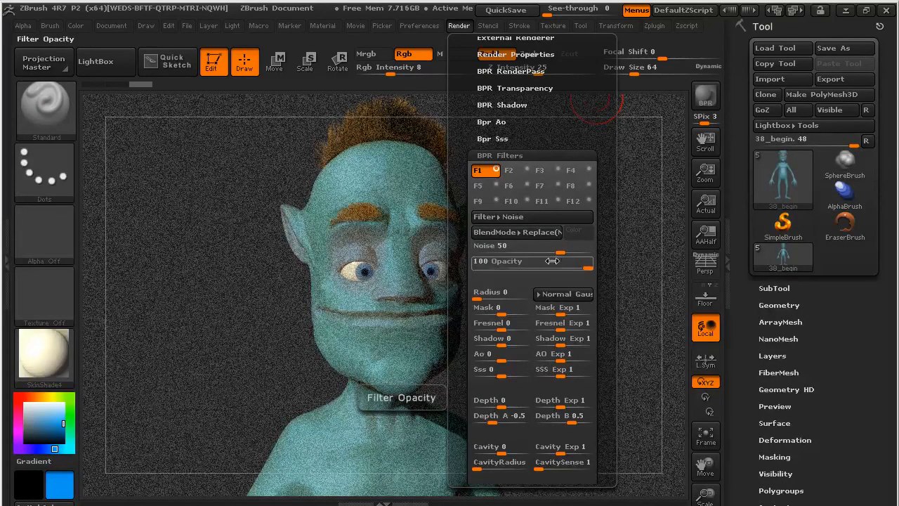
Change filter F1's type to Colorize and set its colour to red.
{"action": "left_click", "coordinate": [521, 217]}
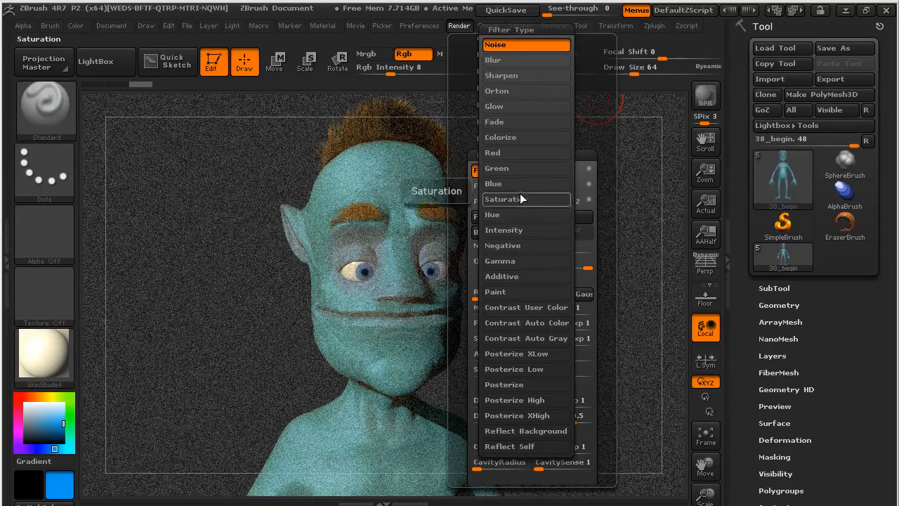
{"action": "left_click", "coordinate": [505, 138]}
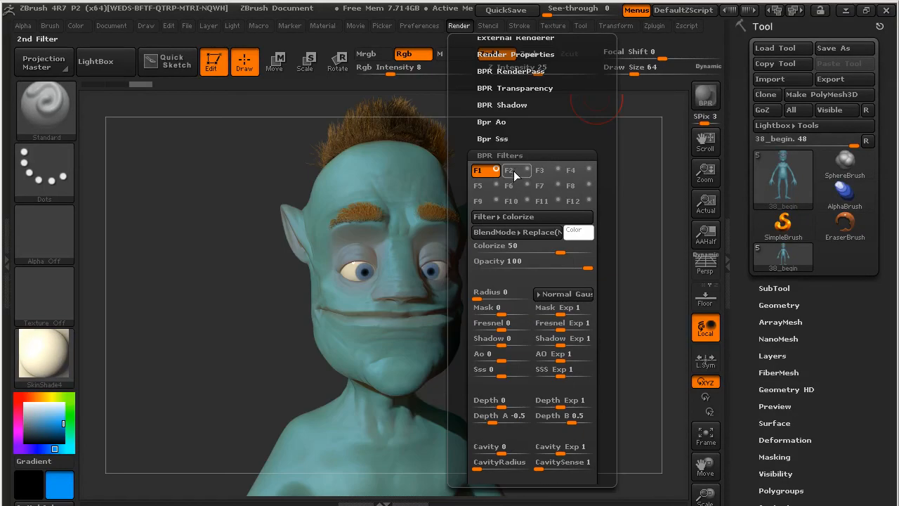
{"action": "left_click", "coordinate": [538, 232]}
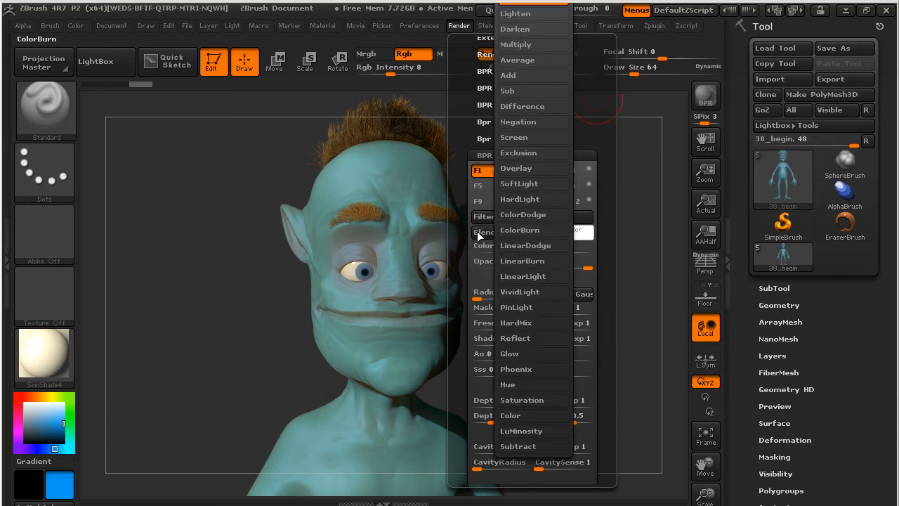
{"action": "left_click_drag", "start_coordinate": [582, 232], "coordinate": [620, 232]}
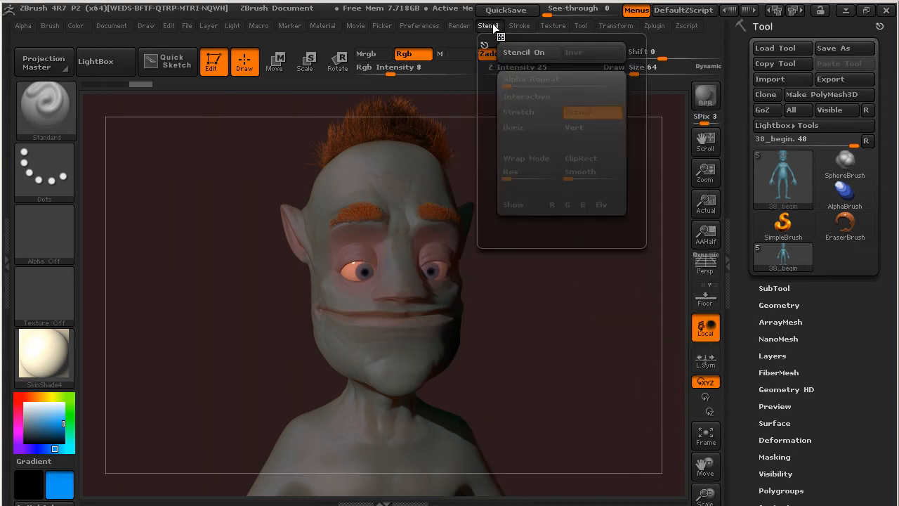
Set the Colorize filter's Mask to 1 and its Fresnel modulation to 0.5384.
{"action": "left_click", "coordinate": [458, 26]}
{"action": "left_click_drag", "start_coordinate": [469, 351], "coordinate": [469, 275]}
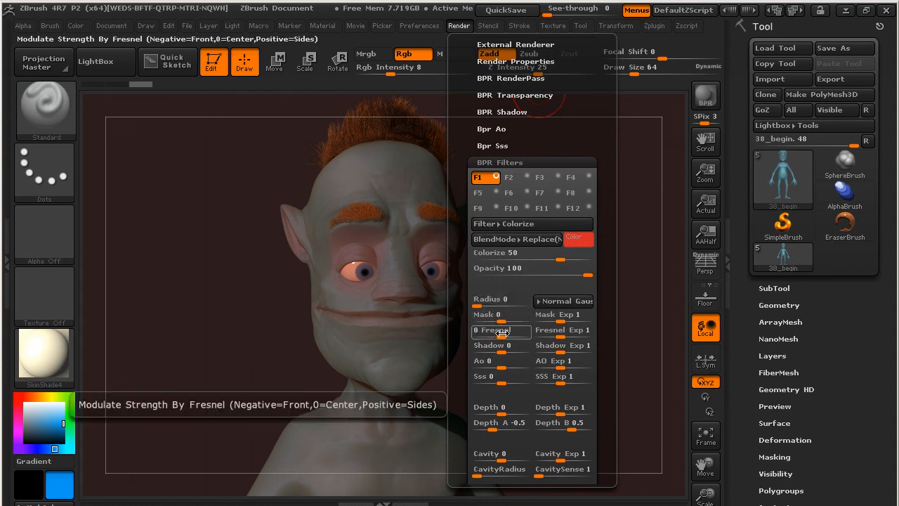
{"action": "left_click_drag", "start_coordinate": [500, 316], "coordinate": [523, 319]}
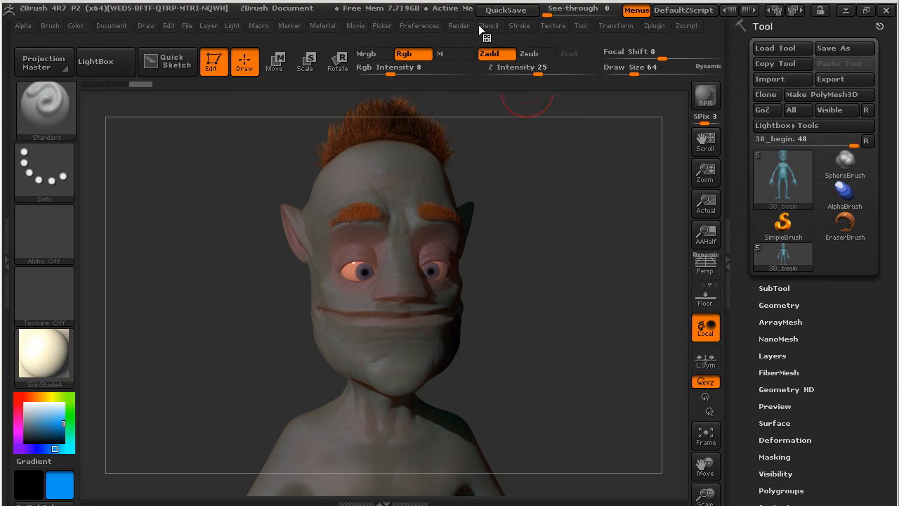
{"action": "left_click", "coordinate": [459, 26]}
{"action": "mouse_move", "coordinate": [502, 409]}
{"action": "left_mouse_down"}
{"action": "mouse_move", "coordinate": [510, 412]}
{"action": "mouse_move", "coordinate": [484, 412]}
{"action": "mouse_move", "coordinate": [517, 414]}
{"action": "left_mouse_up"}
Toggle filter F1 off and on to compare the render, and try adjusting its Ao and Shadow modulation.
{"action": "left_click", "coordinate": [496, 255]}
{"action": "left_click", "coordinate": [496, 255]}
{"action": "left_click", "coordinate": [497, 255]}
{"action": "left_click", "coordinate": [497, 256]}
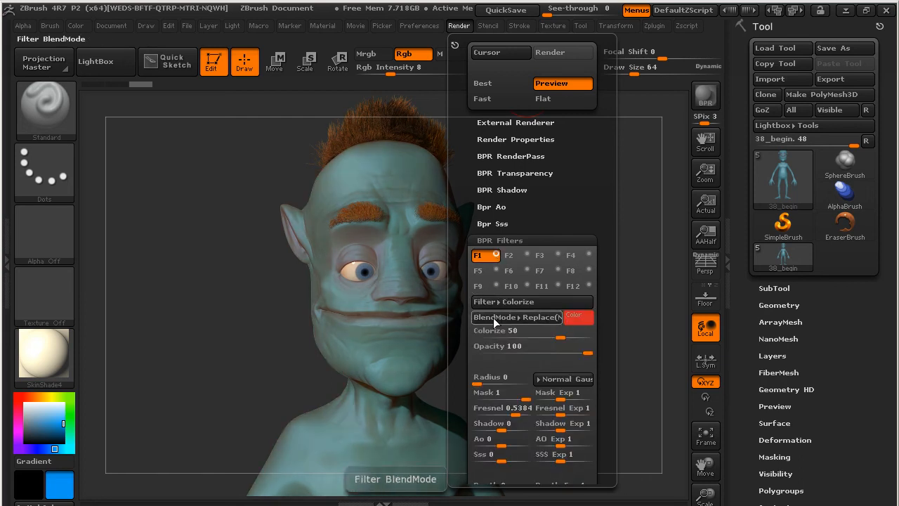
{"action": "mouse_move", "coordinate": [503, 445]}
{"action": "left_mouse_down"}
{"action": "mouse_move", "coordinate": [521, 445]}
{"action": "mouse_move", "coordinate": [502, 444]}
{"action": "left_mouse_up"}
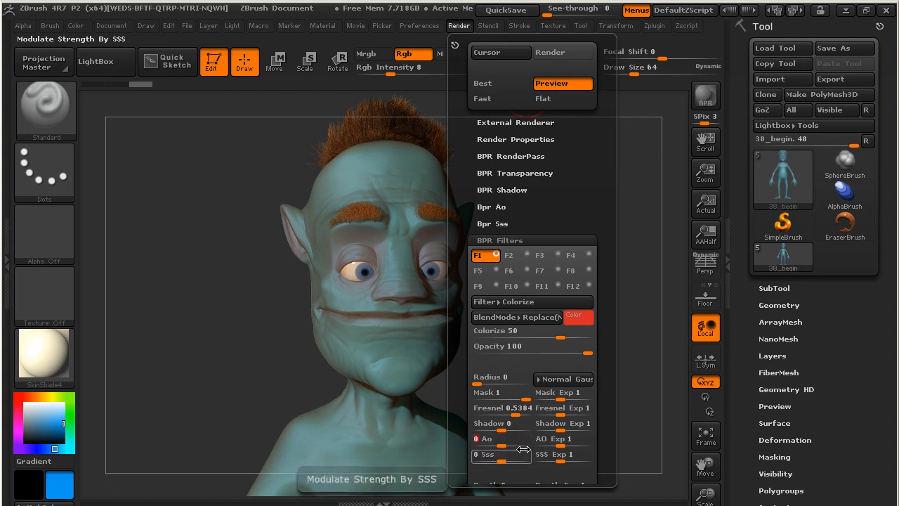
{"action": "mouse_move", "coordinate": [502, 430]}
{"action": "left_mouse_down"}
{"action": "mouse_move", "coordinate": [516, 430]}
{"action": "mouse_move", "coordinate": [491, 430]}
{"action": "left_mouse_up"}
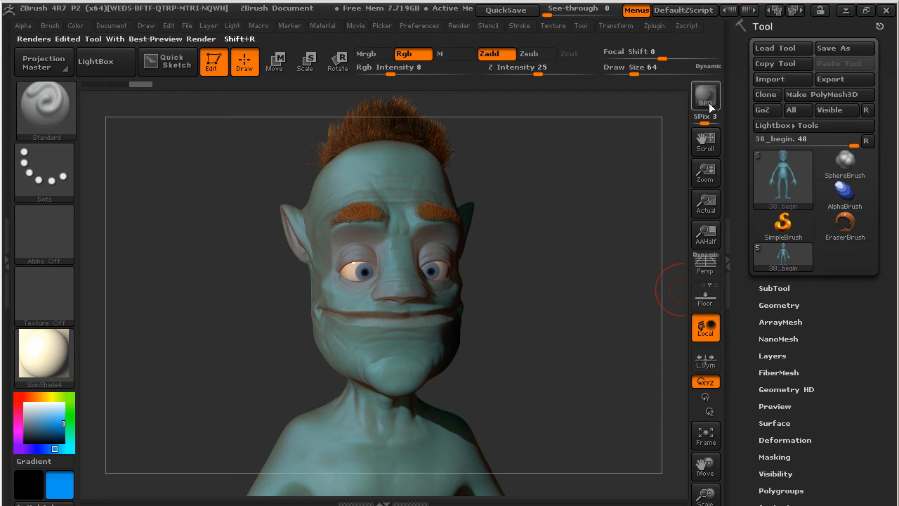
Enable Keyshot as the external renderer and send the character to it with a BPR render.
{"action": "left_click", "coordinate": [458, 26]}
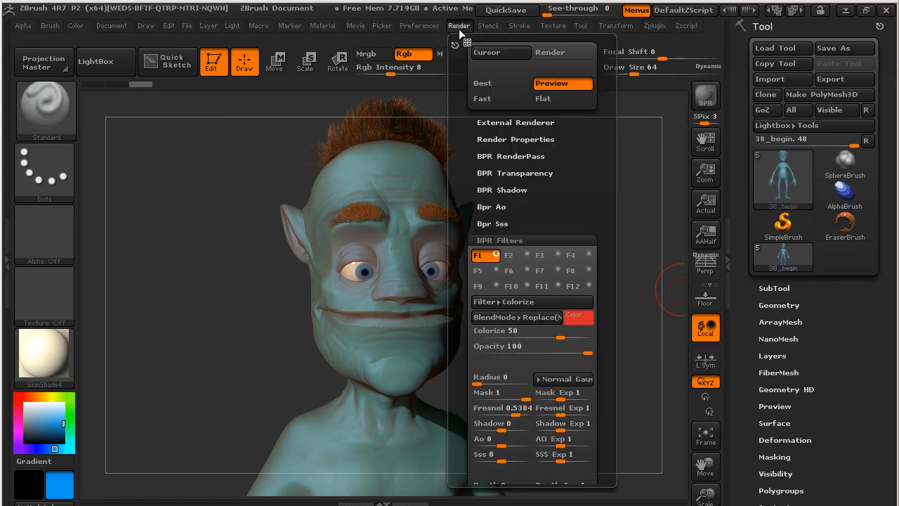
{"action": "left_click", "coordinate": [514, 122]}
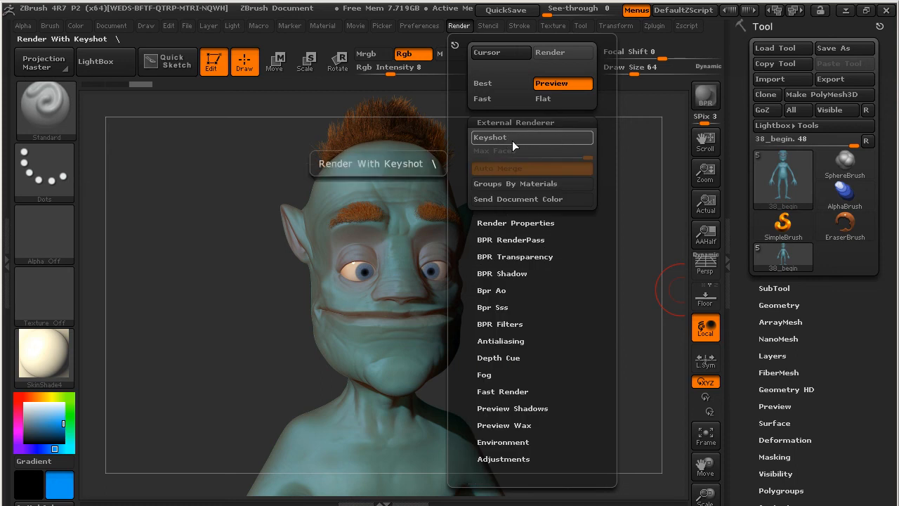
{"action": "left_click", "coordinate": [508, 138]}
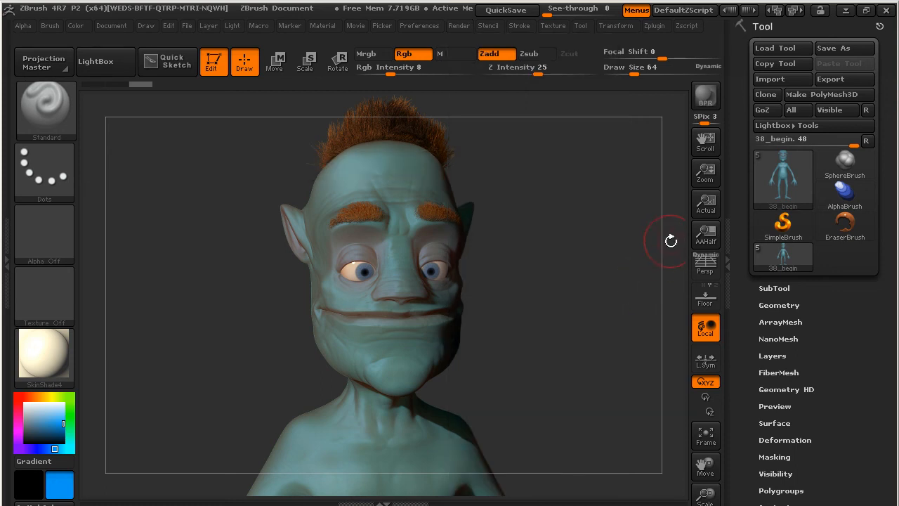
{"action": "left_click", "coordinate": [706, 98]}
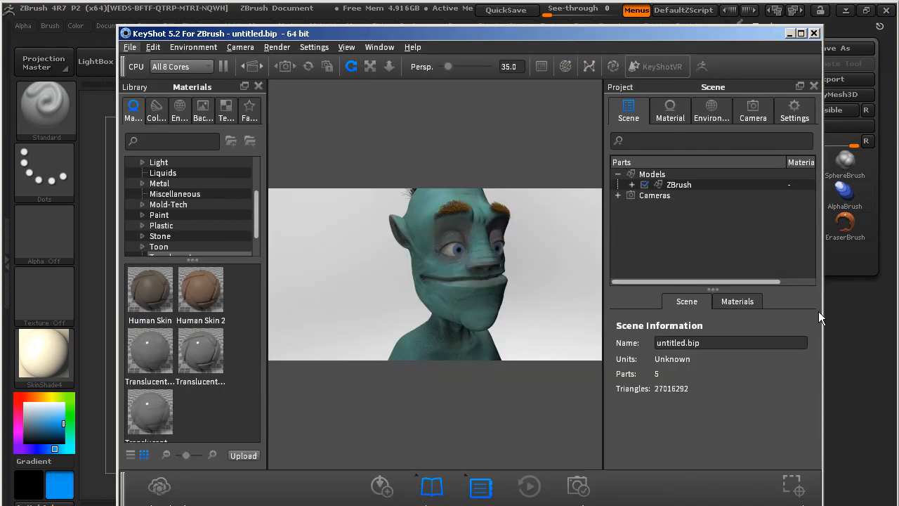
Reframe the character in KeyShot's real-time view to inspect it, and return to ZBrush.
{"action": "left_click_drag", "start_coordinate": [534, 245], "coordinate": [560, 268]}
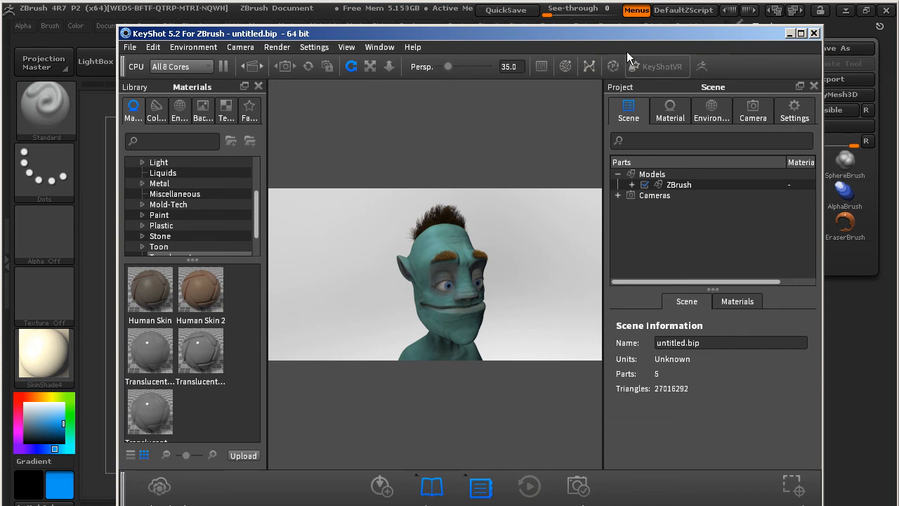
{"action": "left_click_drag", "start_coordinate": [458, 33], "coordinate": [491, 34]}
{"action": "left_click", "coordinate": [635, 179]}
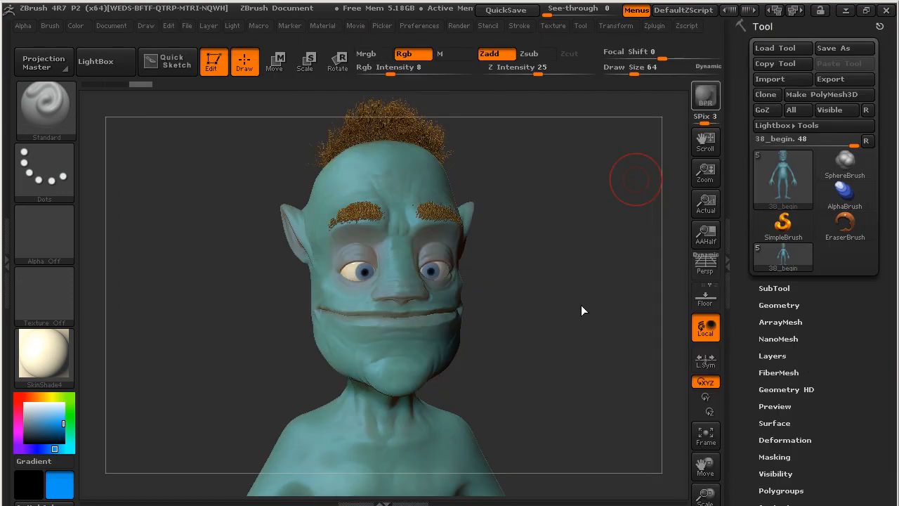